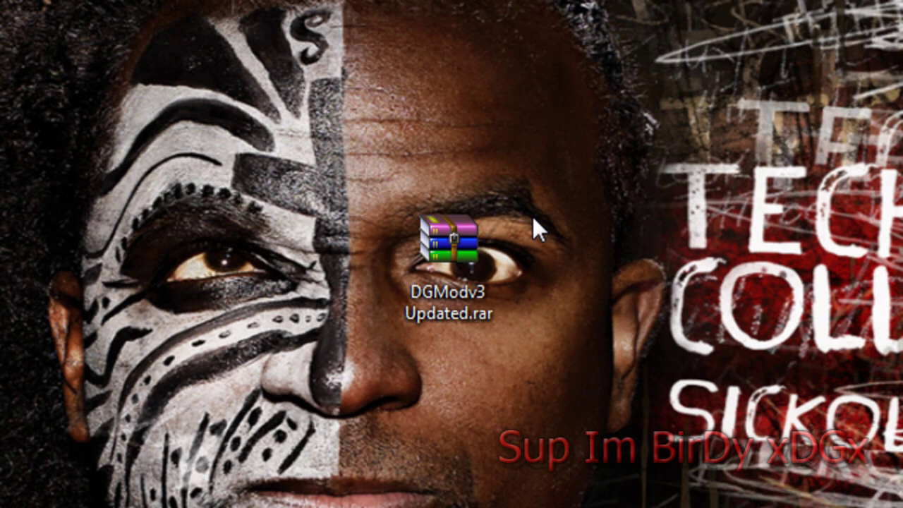
Step: Open the DGModv3 Updated.rar archive and browse to the PS3 folder inside DG Mod
{"action": "double_click", "coordinate": [456, 247]}
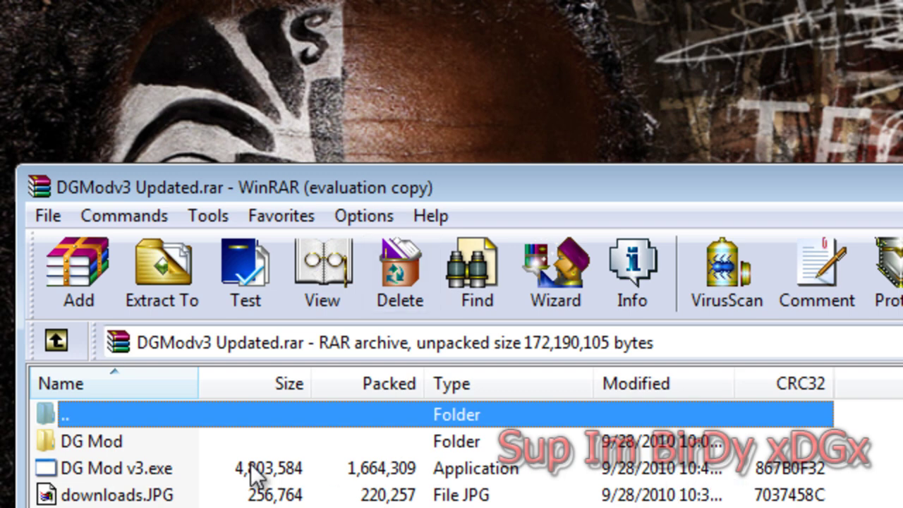
{"action": "left_click_drag", "start_coordinate": [544, 411], "coordinate": [428, 210]}
{"action": "left_click", "coordinate": [638, 326]}
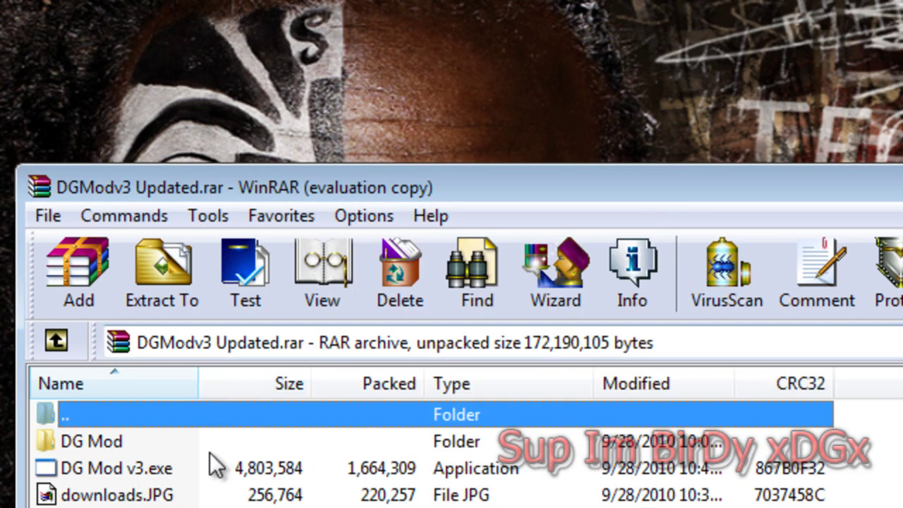
{"action": "double_click", "coordinate": [109, 438]}
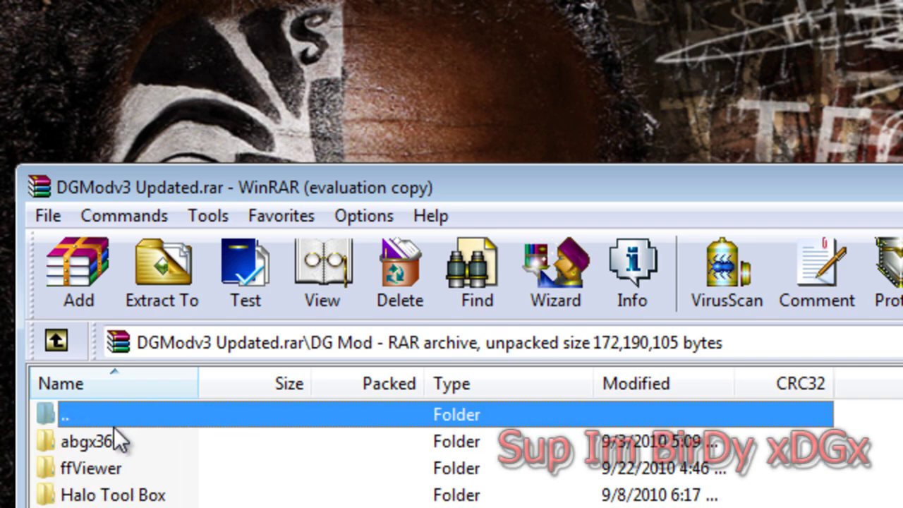
{"action": "left_click_drag", "start_coordinate": [306, 193], "coordinate": [328, 0]}
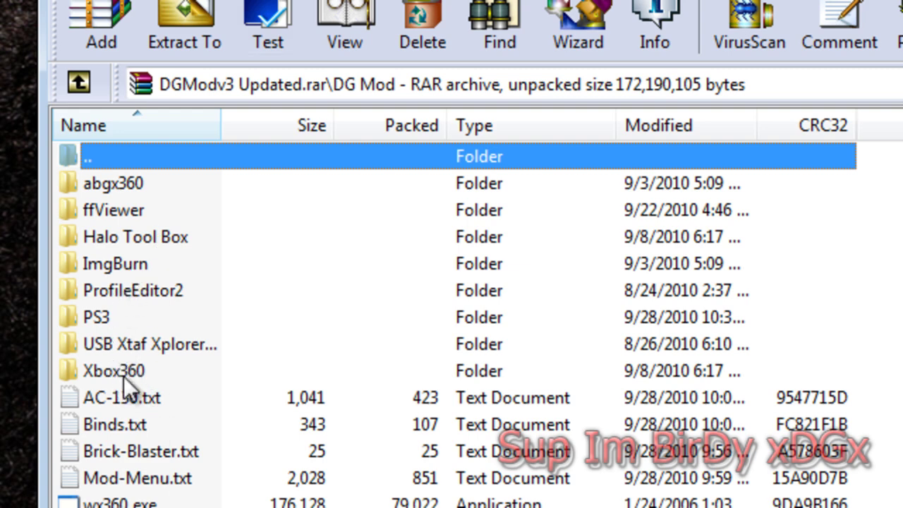
{"action": "double_click", "coordinate": [95, 322]}
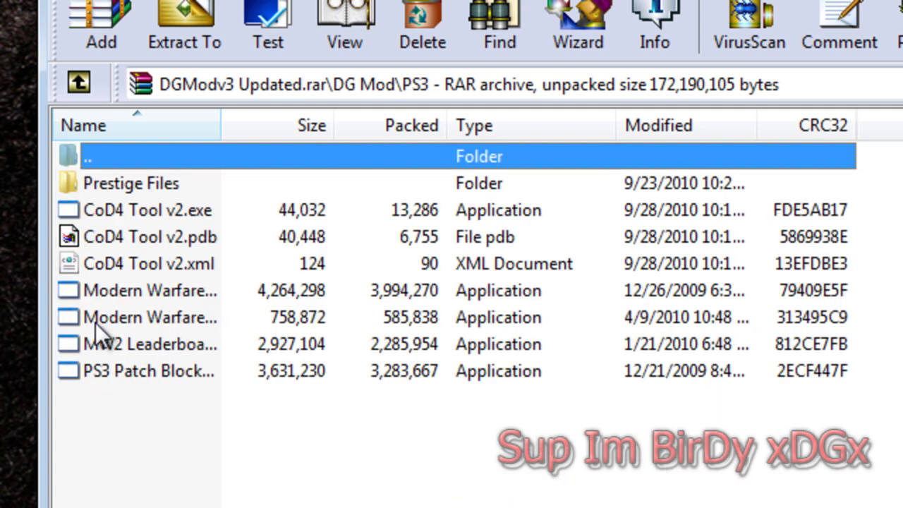
Step: Launch CoD4 Tool v2.exe from the archive and view its list of pre-made scripts
{"action": "double_click", "coordinate": [150, 211]}
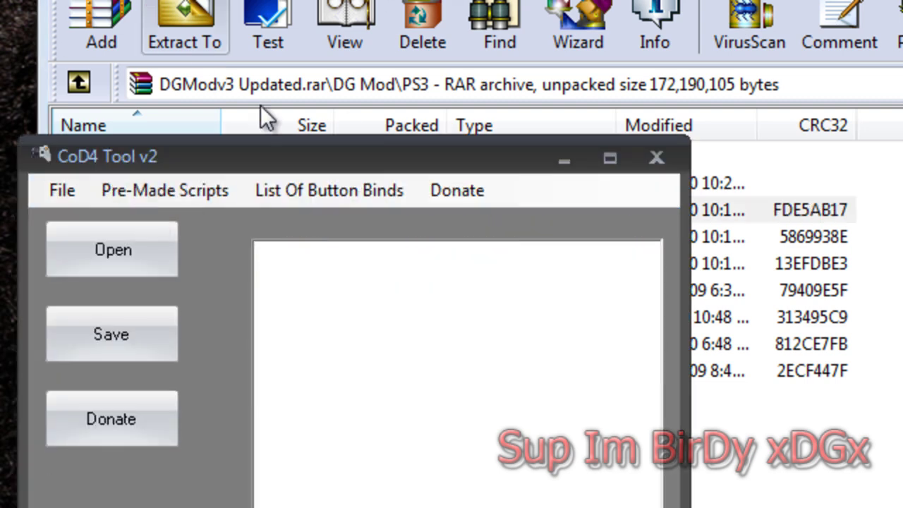
{"action": "left_click_drag", "start_coordinate": [304, 164], "coordinate": [346, 49]}
{"action": "left_click", "coordinate": [268, 77]}
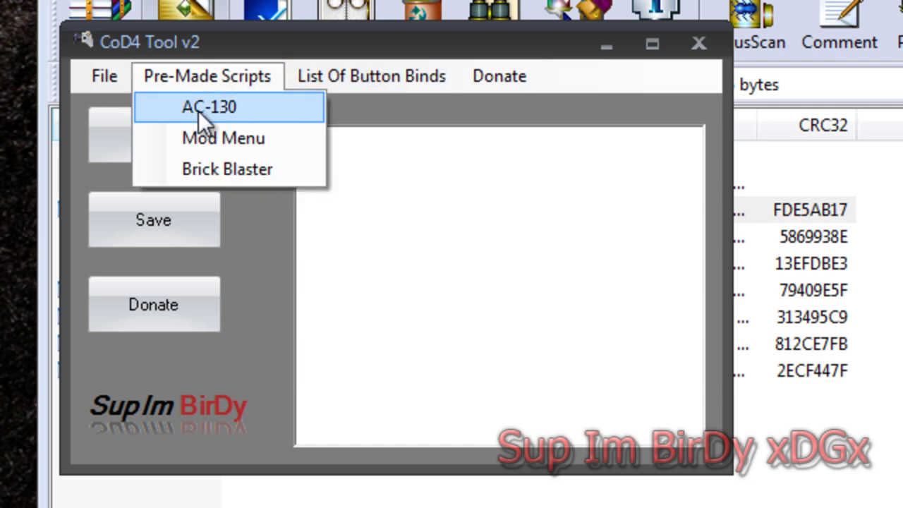
{"action": "mouse_move", "coordinate": [265, 71]}
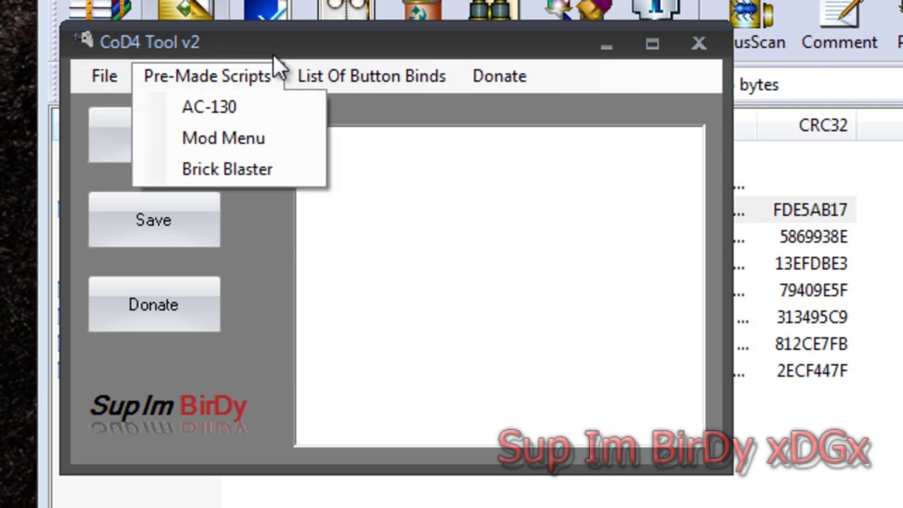
{"action": "left_click", "coordinate": [309, 42]}
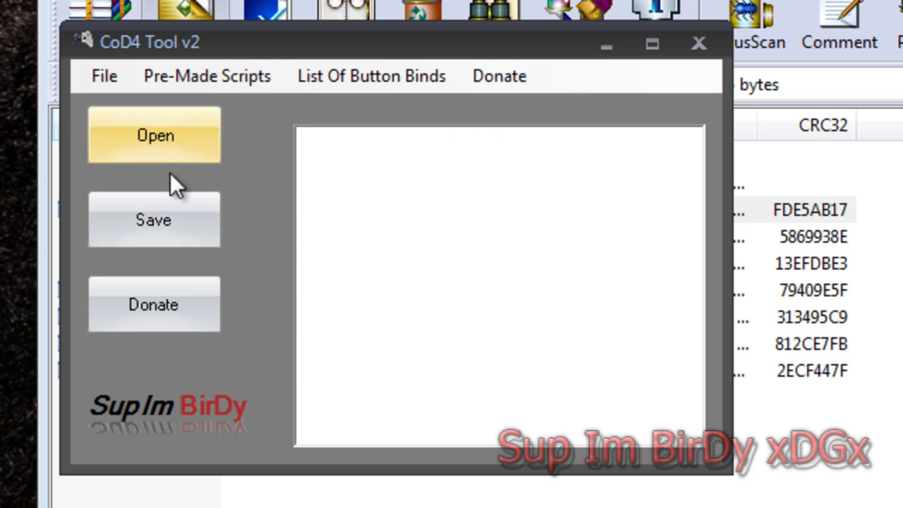
Step: Enter the line set Player_sustainammo "1" in the empty script area
{"action": "left_click", "coordinate": [185, 310]}
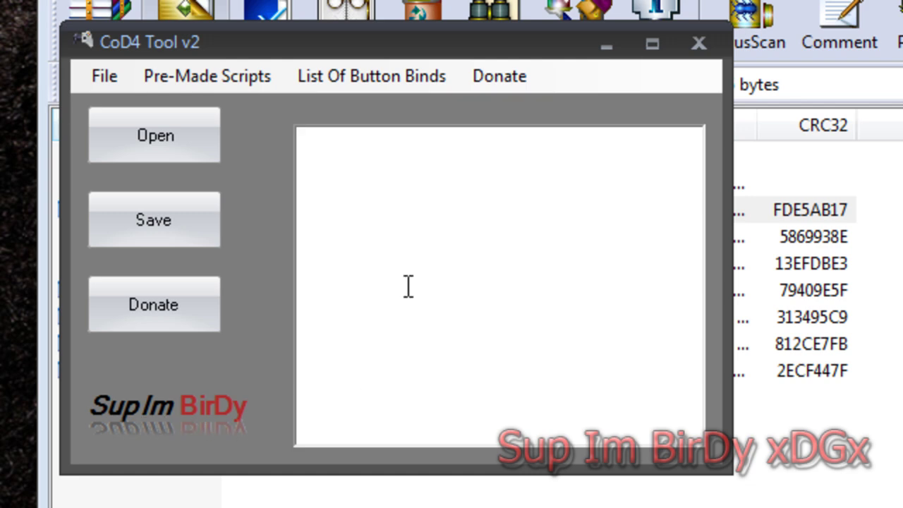
{"action": "type", "text": "set Player"}
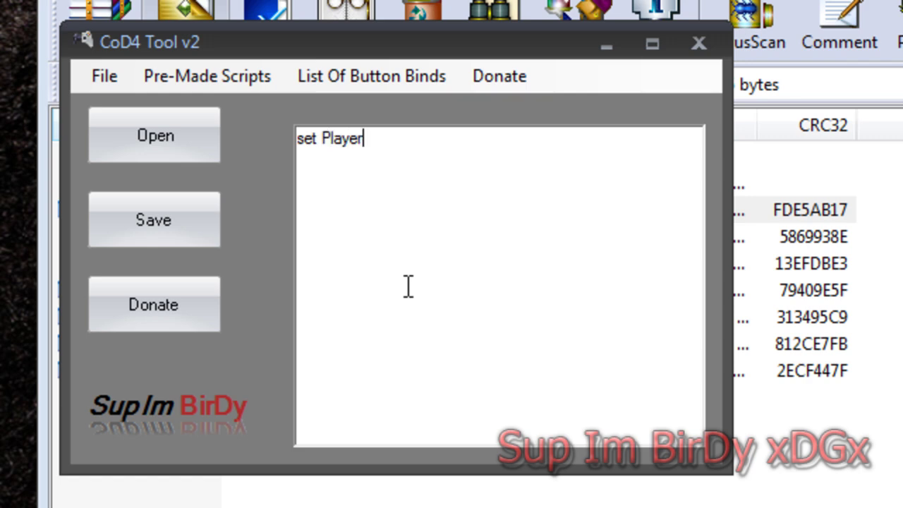
{"action": "type", "text": "_sustaina"}
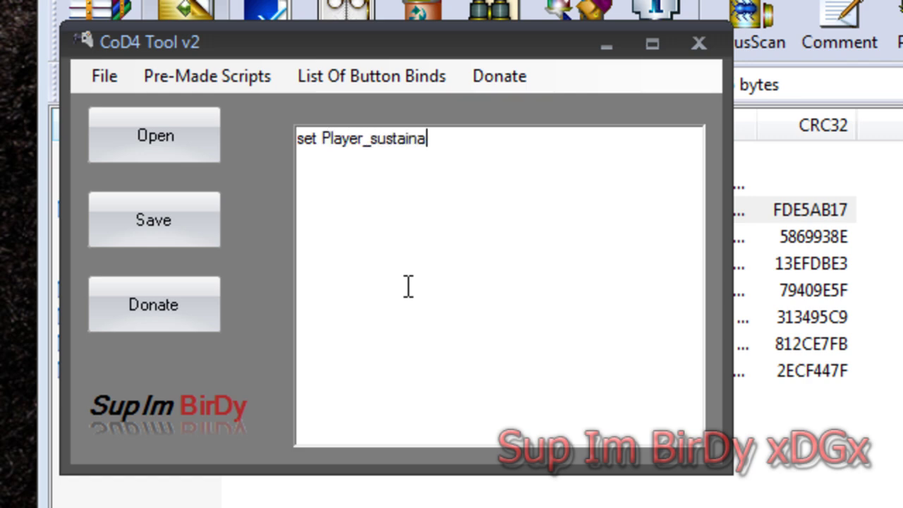
{"action": "type", "text": "mmo \"1\""}
{"action": "key", "text": "Return"}
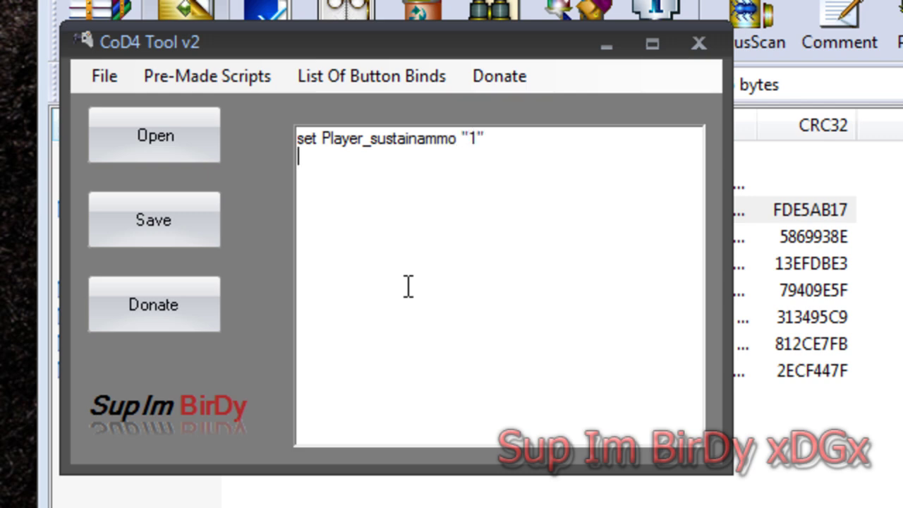
Step: Add set jump_height "999" as the second line of the script
{"action": "type", "text": "set Pl"}
{"action": "key", "text": "BackSpace"}
{"action": "key", "text": "BackSpace"}
{"action": "type", "text": "ju"}
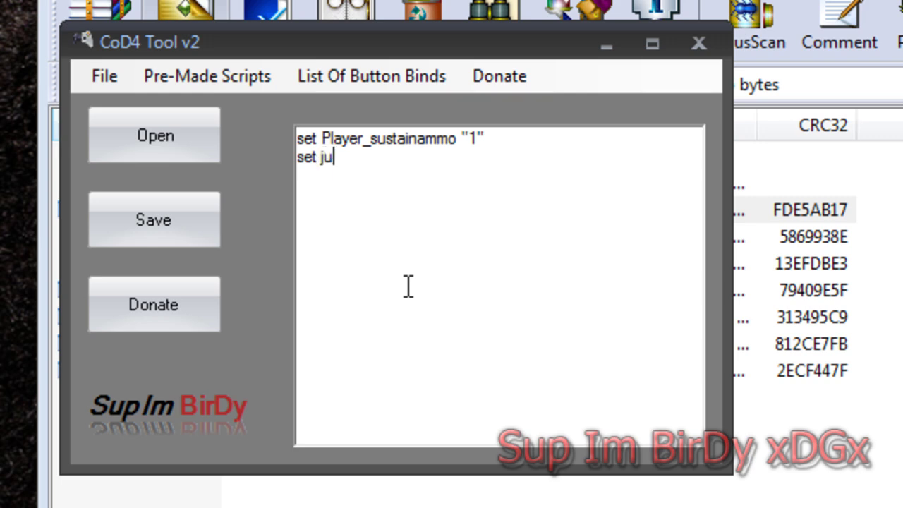
{"action": "type", "text": "mp_he"}
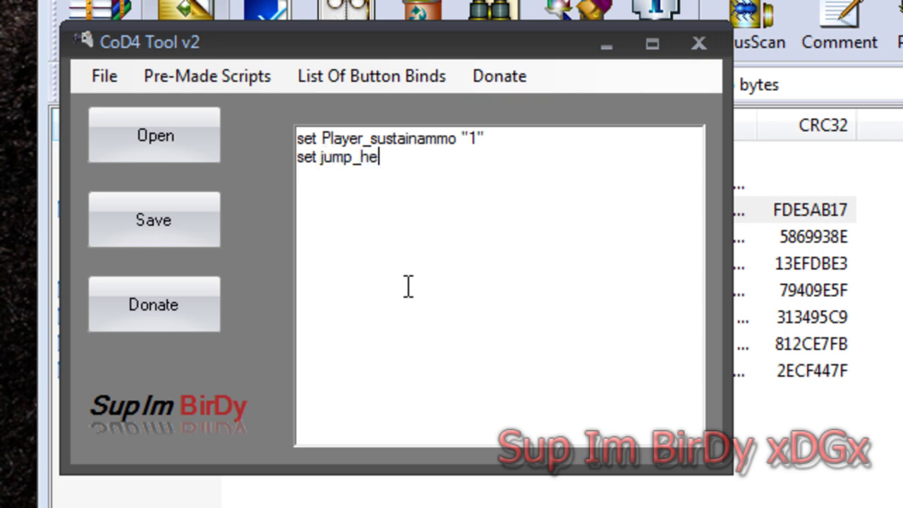
{"action": "type", "text": "ight \"9"}
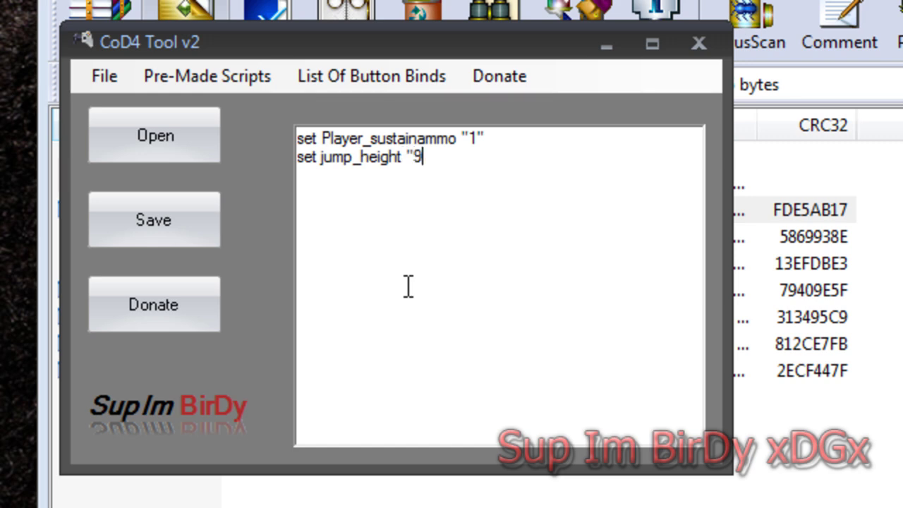
{"action": "type", "text": "99\""}
Step: Save the script in the Documents folder as GRAD0_MP.PRF, accepting the file size notice
{"action": "left_click", "coordinate": [170, 233]}
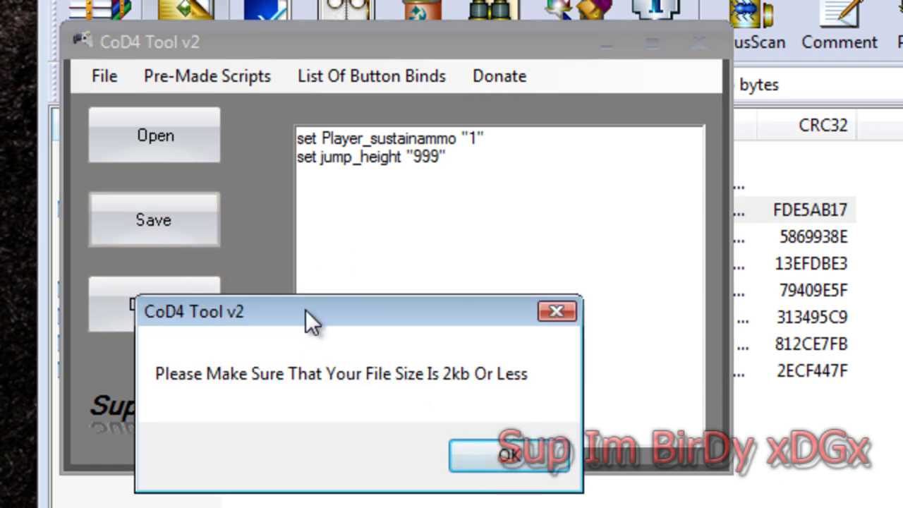
{"action": "left_click_drag", "start_coordinate": [305, 316], "coordinate": [313, 195]}
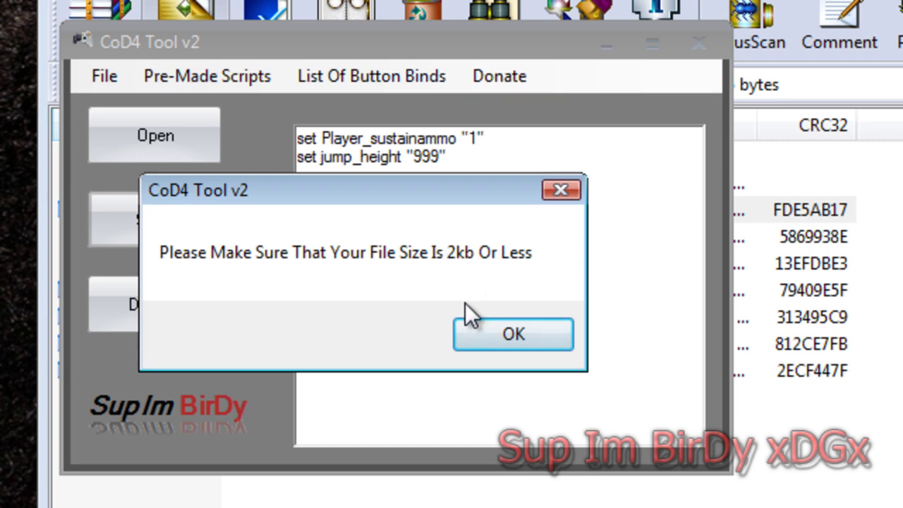
{"action": "left_click", "coordinate": [502, 337]}
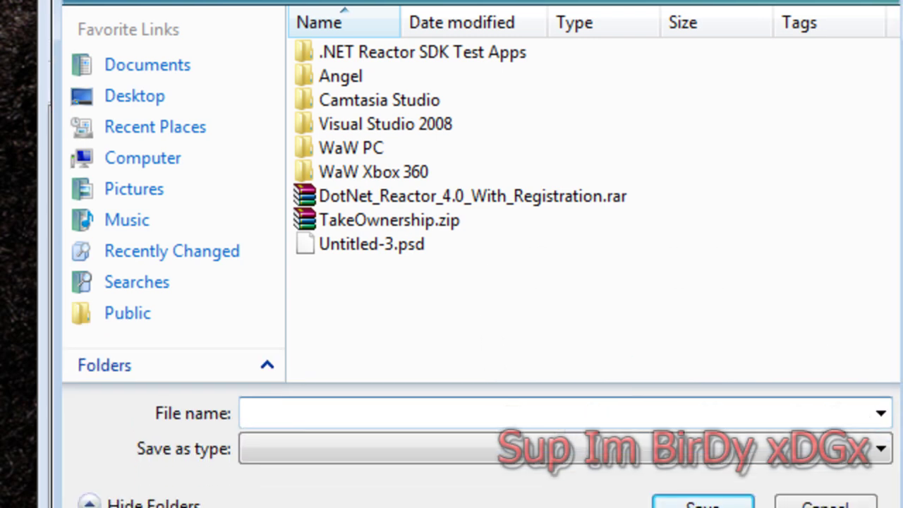
{"action": "type", "text": "GRAD0_MP"}
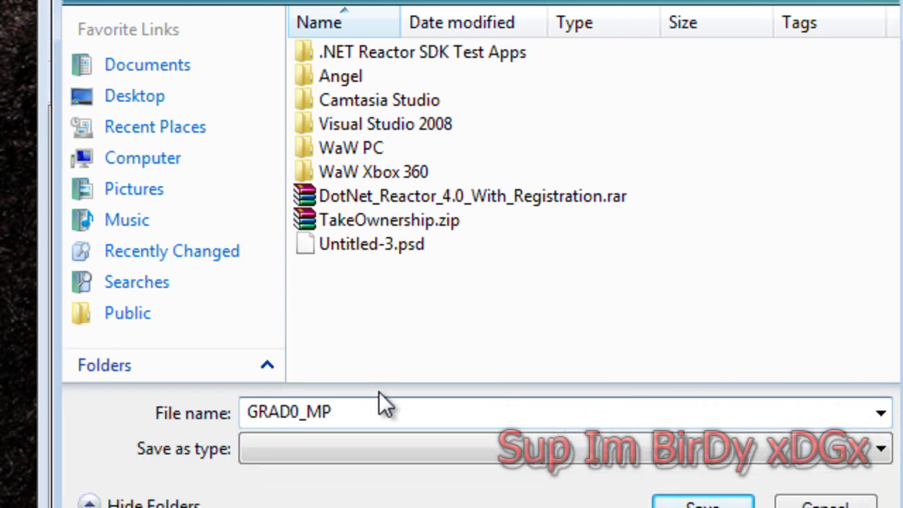
{"action": "type", "text": ".PRF"}
{"action": "key", "text": "Return"}
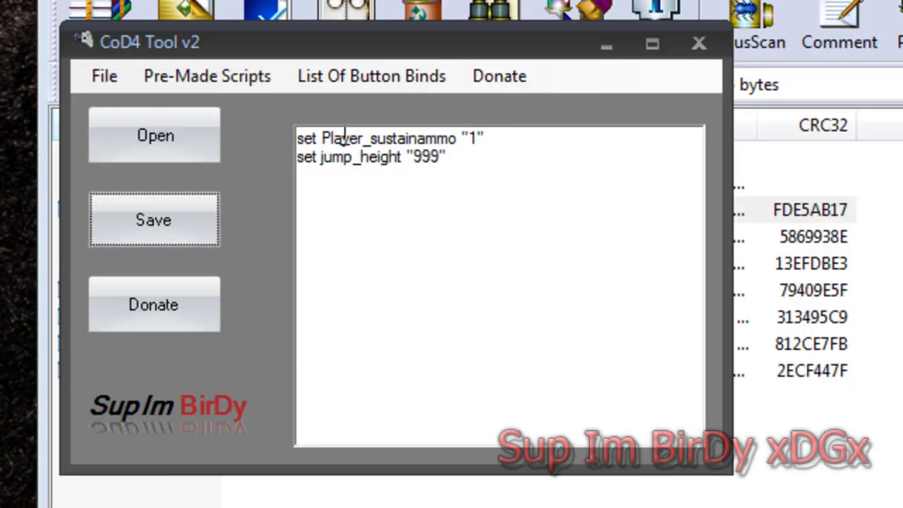
Step: Close CoD4 Tool v2 and open GRAD0_MP.PRF from the Documents folder in Notepad to check the saved commands
{"action": "left_click", "coordinate": [714, 43]}
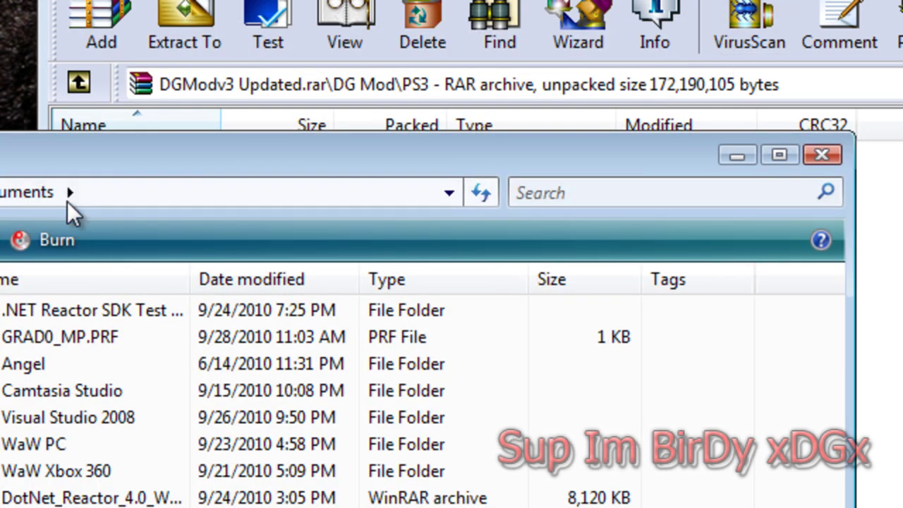
{"action": "left_click_drag", "start_coordinate": [75, 185], "coordinate": [440, 13]}
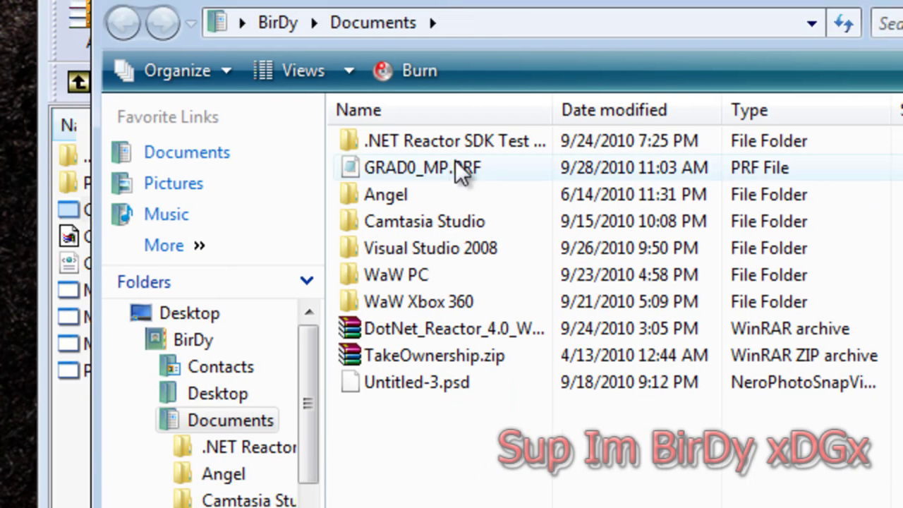
{"action": "double_click", "coordinate": [460, 163]}
{"action": "left_click_drag", "start_coordinate": [106, 115], "coordinate": [550, 37]}
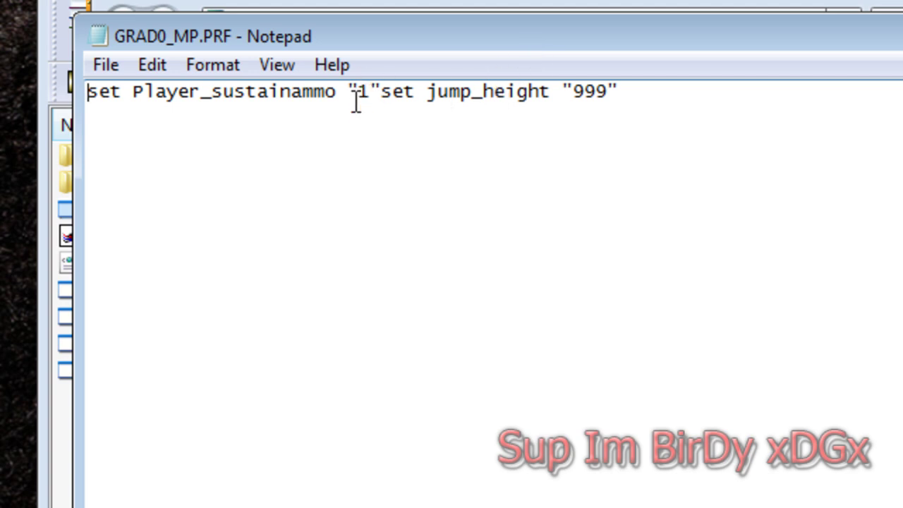
{"action": "left_click", "coordinate": [384, 92]}
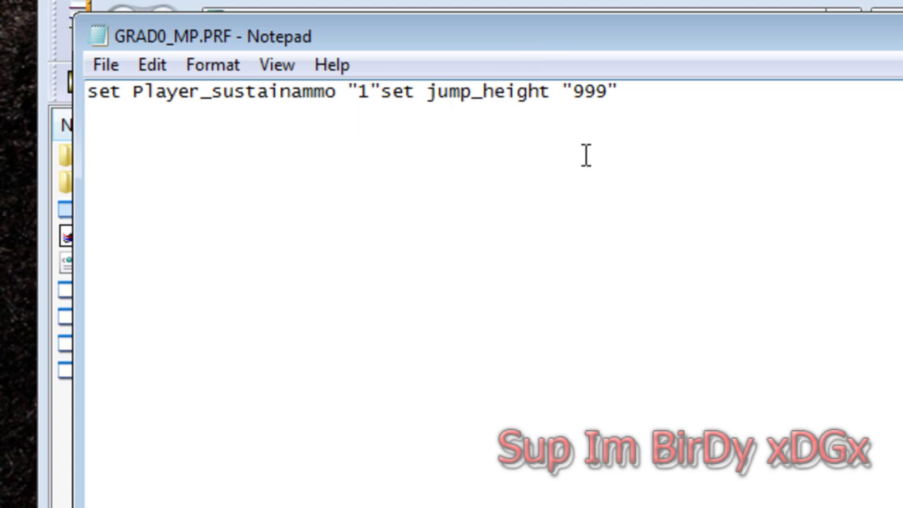